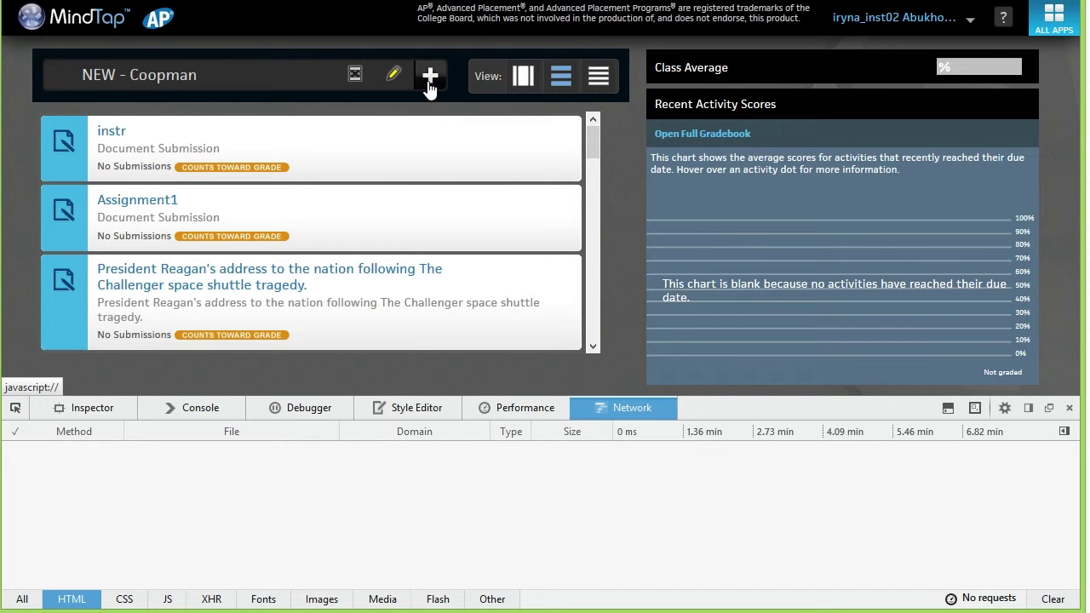
- Choose YouSeeU (QA-B) as the new activity's source to list its assignments
left_click(430, 78)
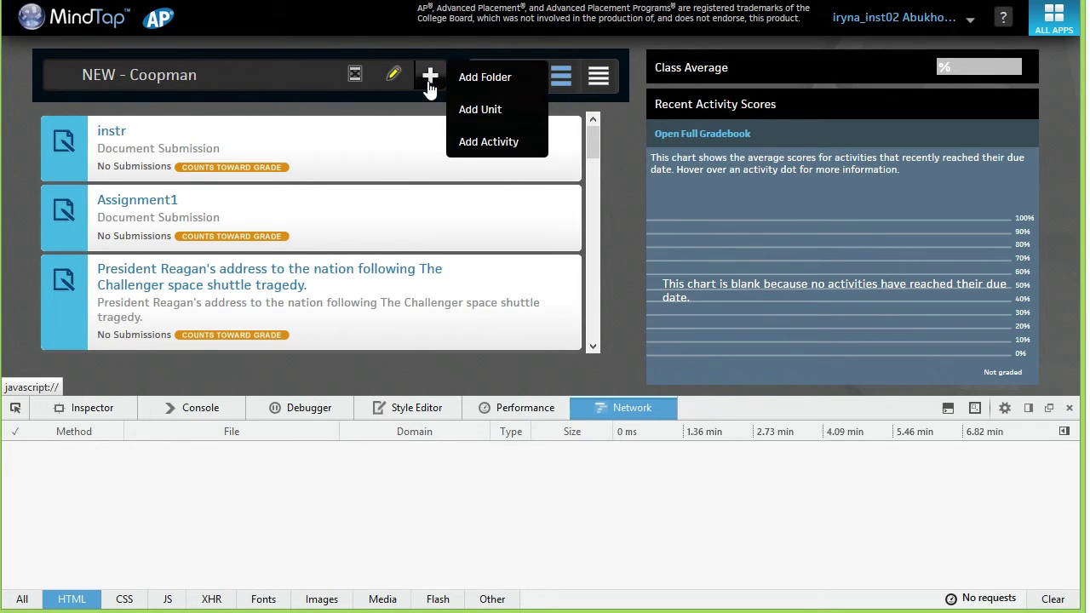
left_click(509, 160)
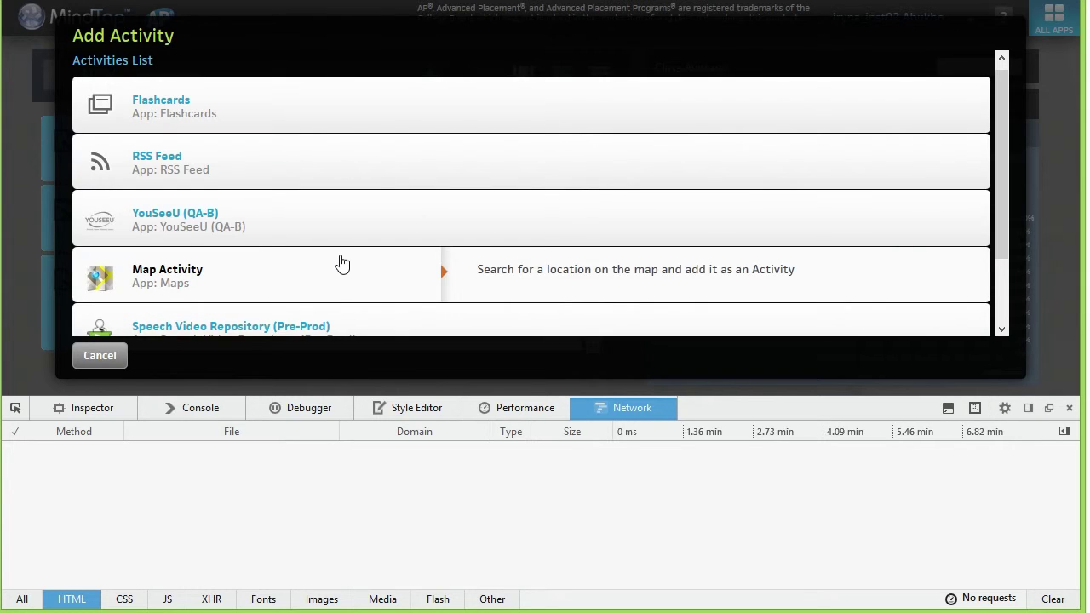
scroll(324, 213, "down", 2)
scroll(289, 200, "up", 1)
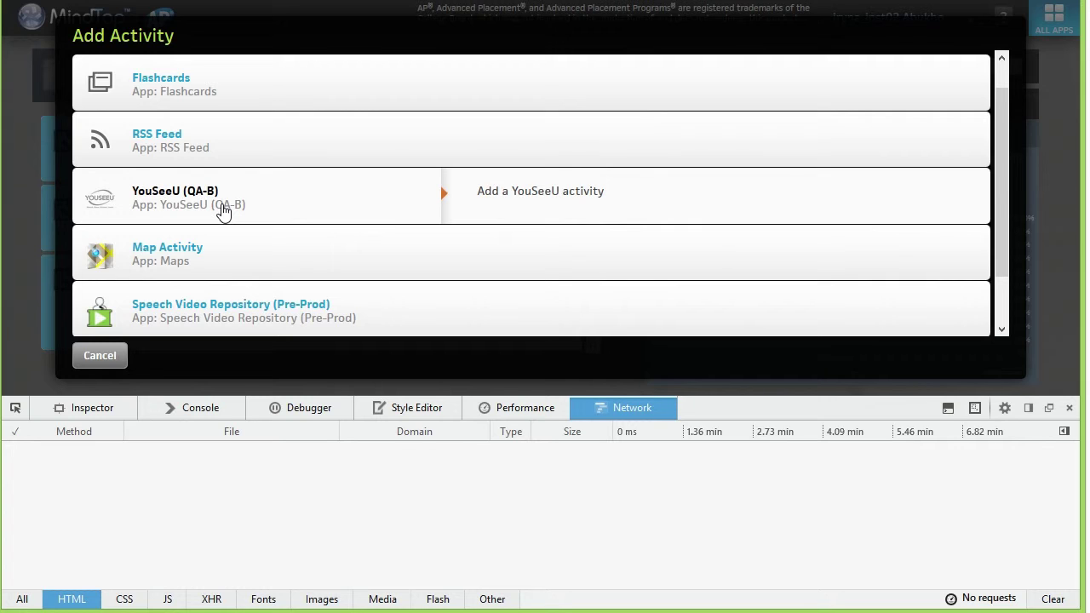
left_click(223, 212)
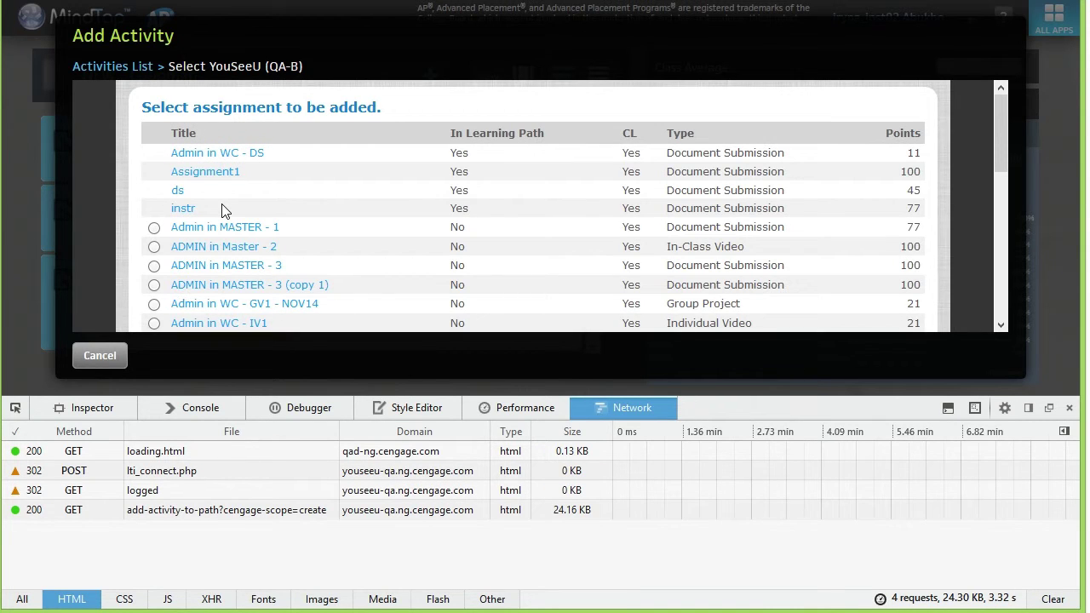
- Review the lti_connect.php POST form data, including its ContentItemSelectionRequest message type
left_click(211, 471)
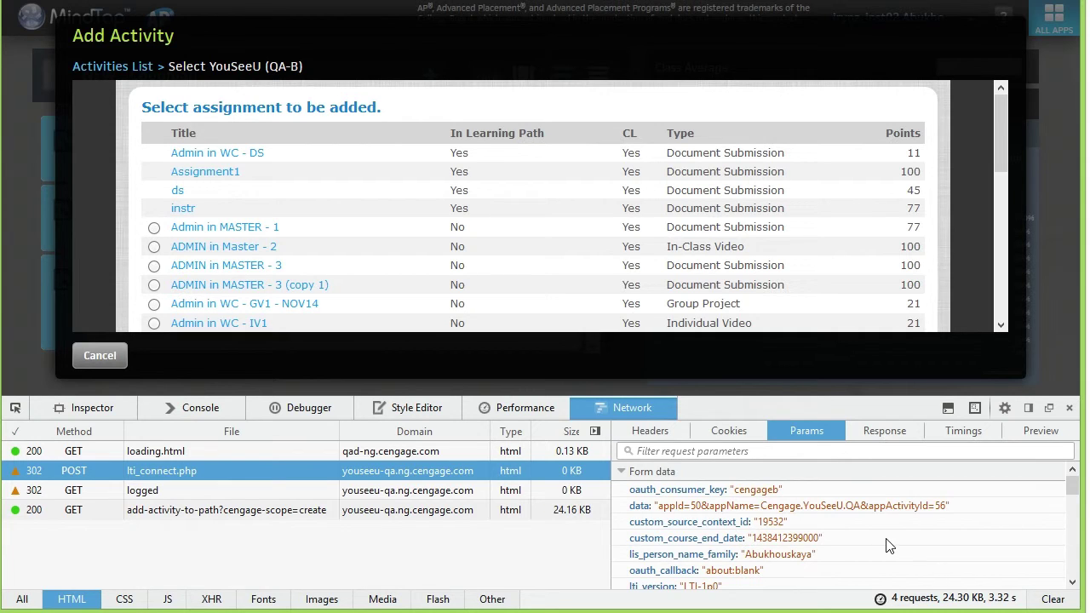
scroll(889, 547, "down", 3)
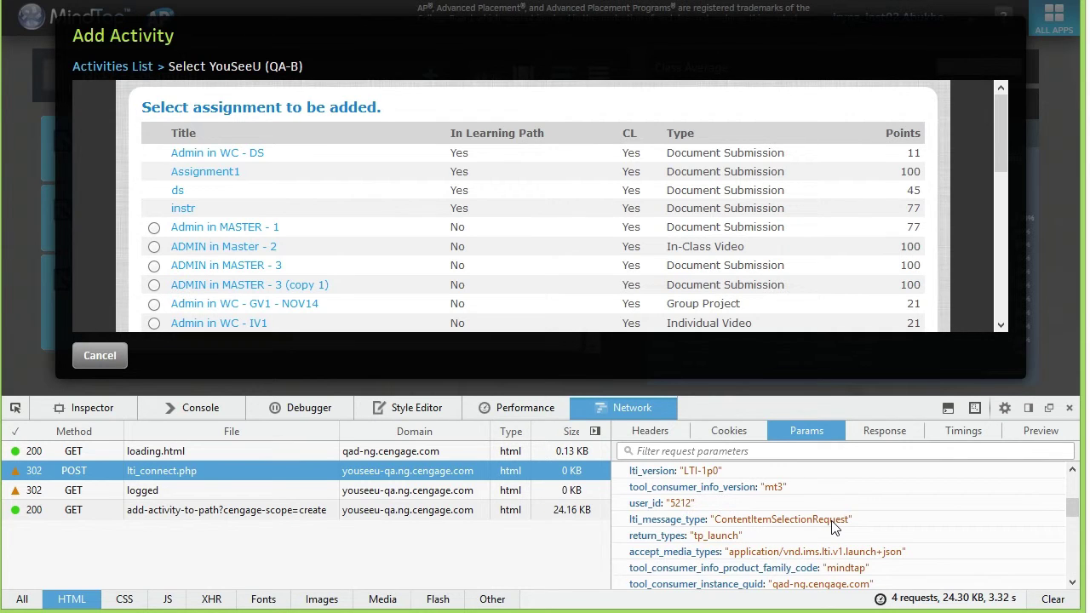
scroll(316, 247, "down", 3)
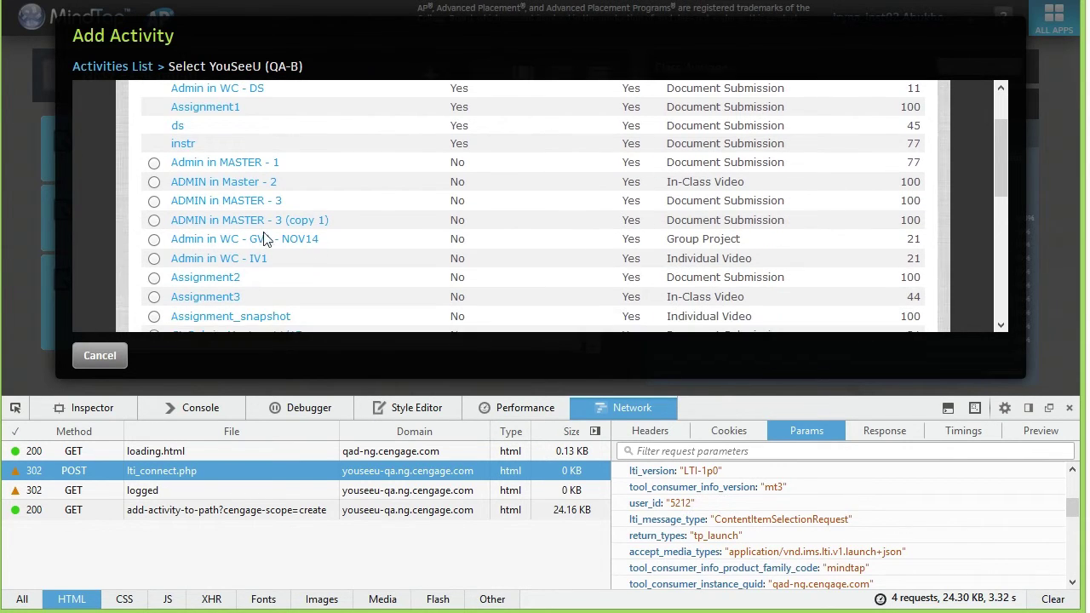
scroll(321, 269, "up", 3)
scroll(321, 269, "down", 5)
scroll(242, 221, "down", 1)
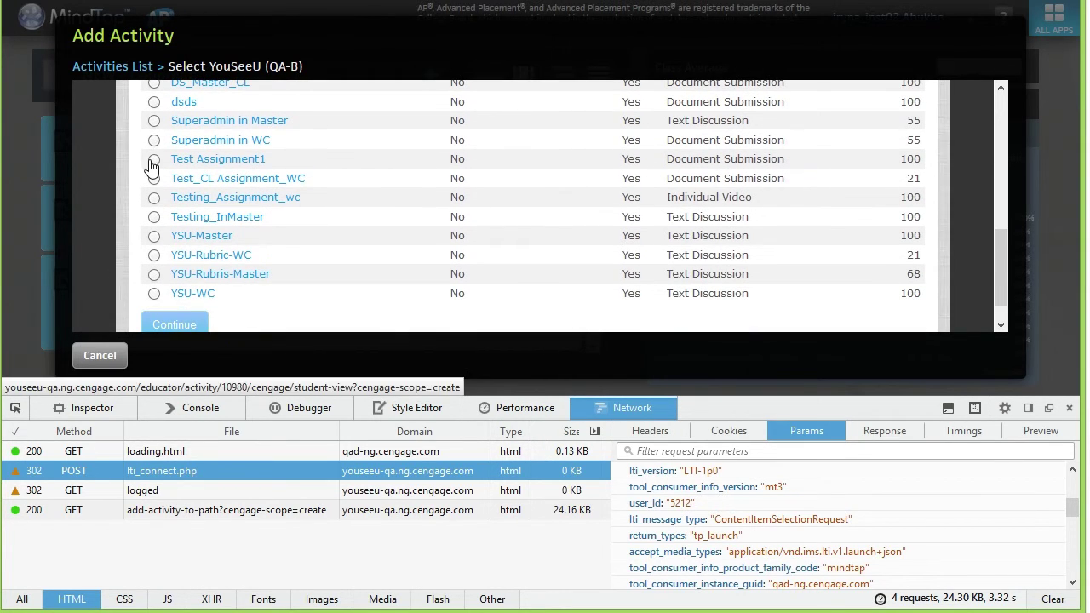
- Select the 'Superadmin in Master' 55-point Text Discussion and check its return URL, timezone and custom_action params
left_click(155, 122)
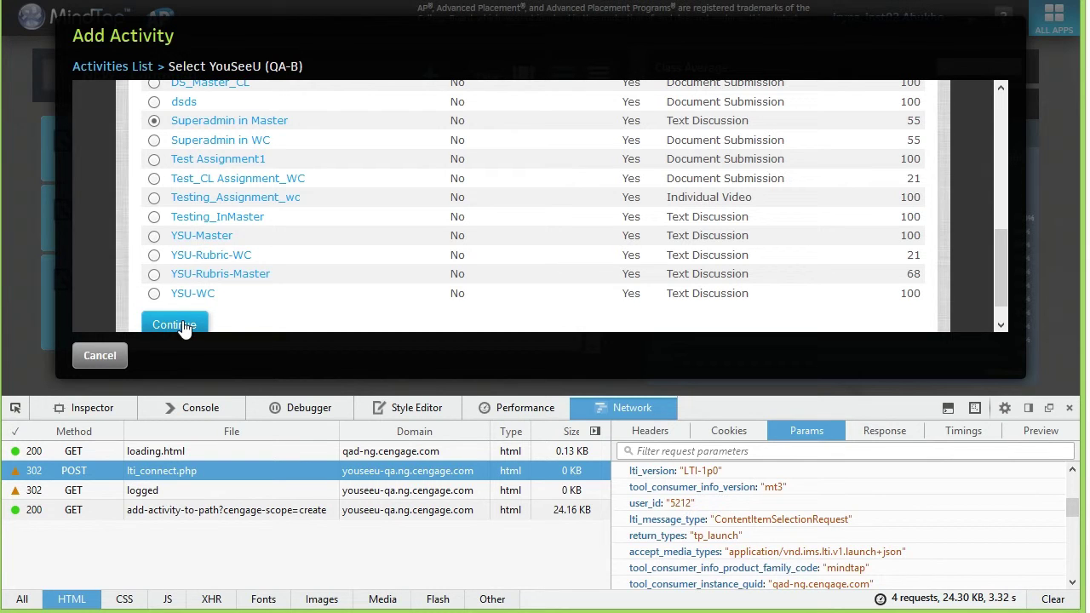
scroll(866, 529, "down", 3)
scroll(866, 529, "down", 1)
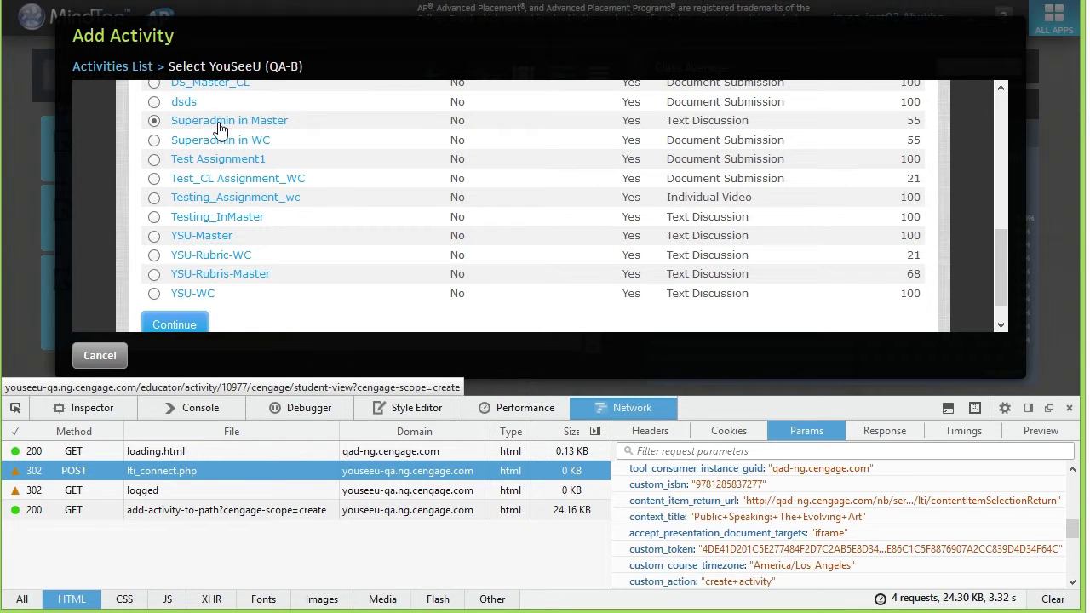
- Continue with the chosen assignment and inspect the contentItemSelectionReturn request's form data
left_click(188, 324)
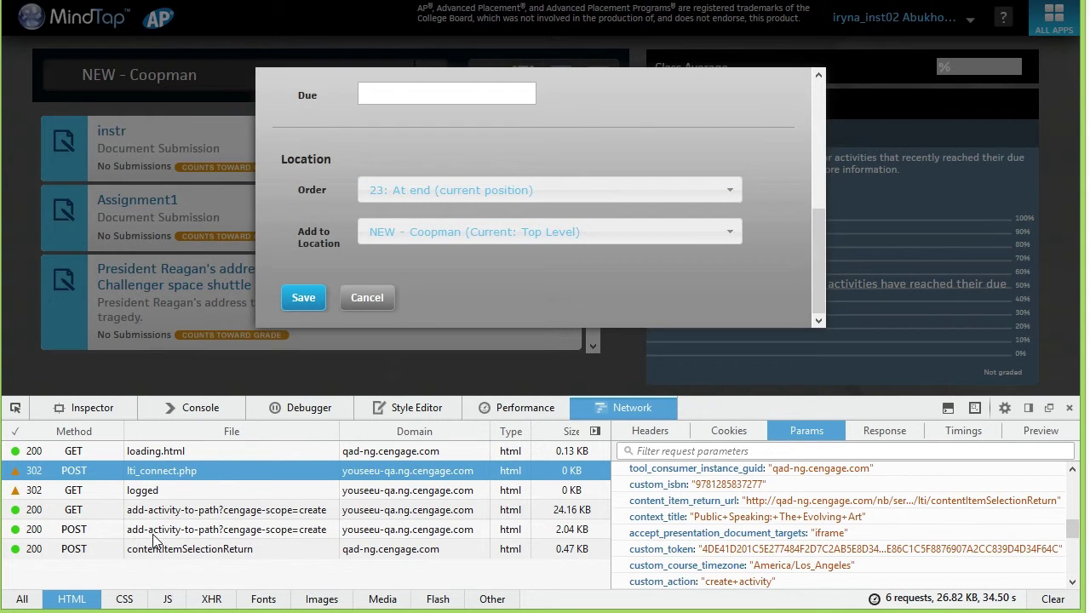
left_click(179, 549)
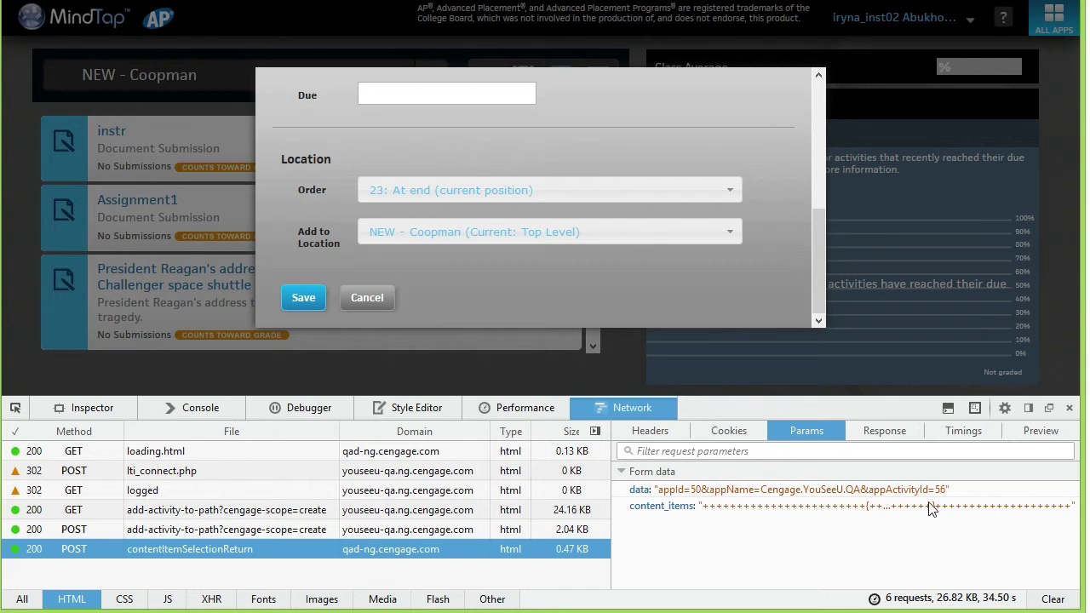
scroll(402, 161, "up", 5)
scroll(421, 213, "down", 3)
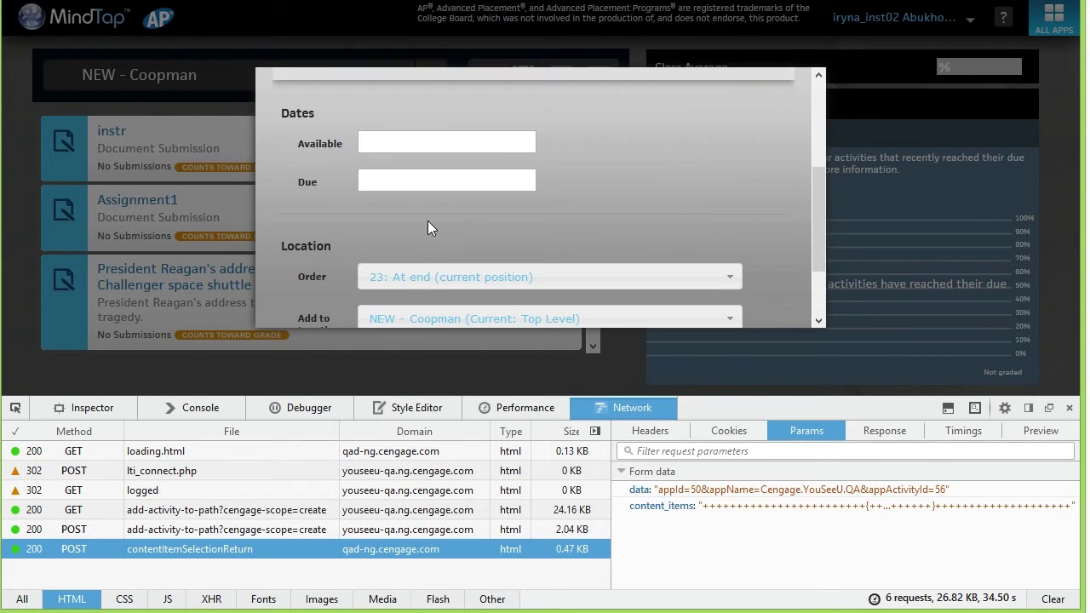
- Set the activity's order to '1: before Assignment1' and save it to the learning path
left_click(443, 281)
scroll(491, 213, "up", 2)
scroll(490, 206, "up", 5)
left_click(487, 174)
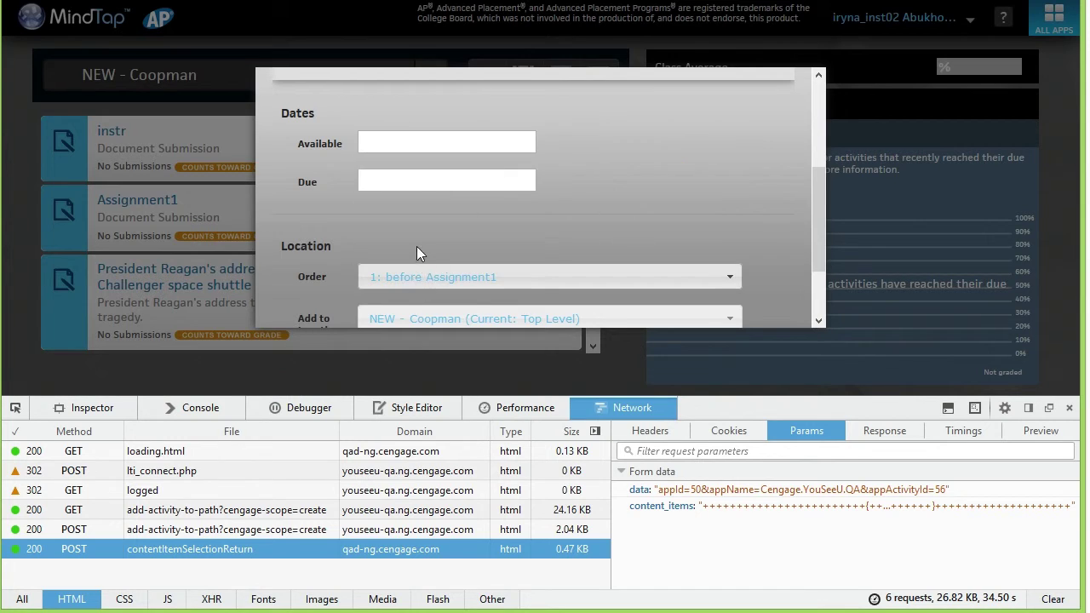
scroll(416, 244, "down", 2)
left_click(308, 299)
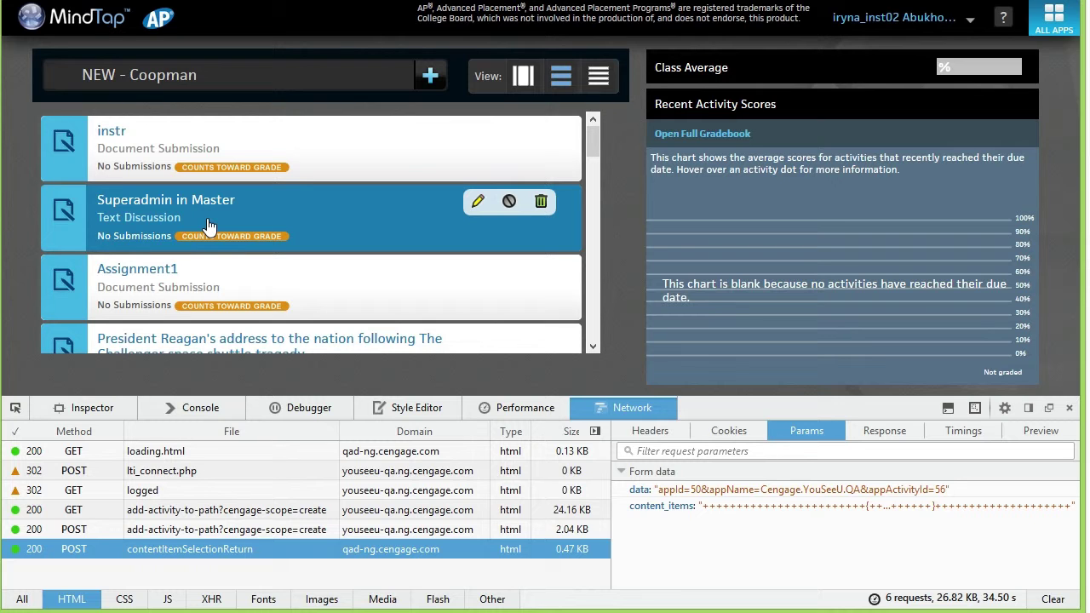
- Open the 'Superadmin in Master' activity and review its lti_connect.php launch parameters
left_click(209, 221)
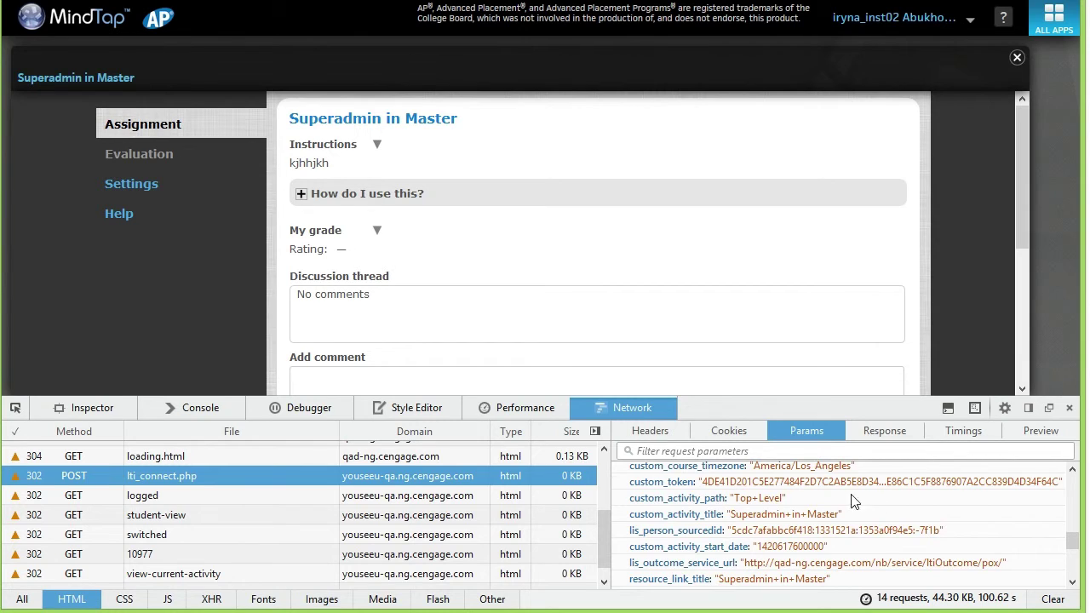
scroll(877, 503, "up", 5)
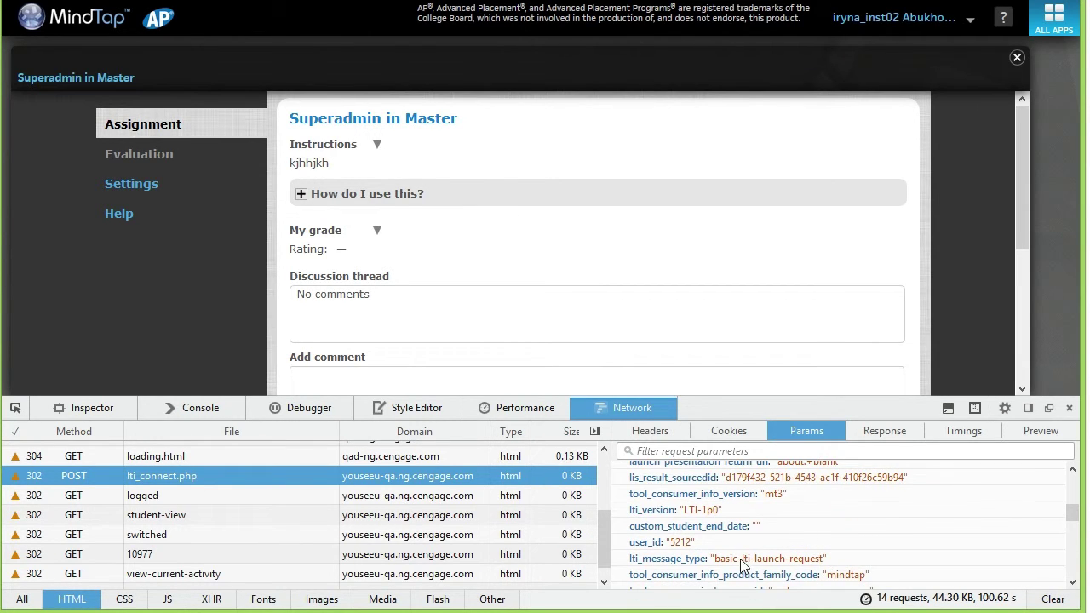
scroll(753, 548, "up", 1)
scroll(752, 547, "up", 5)
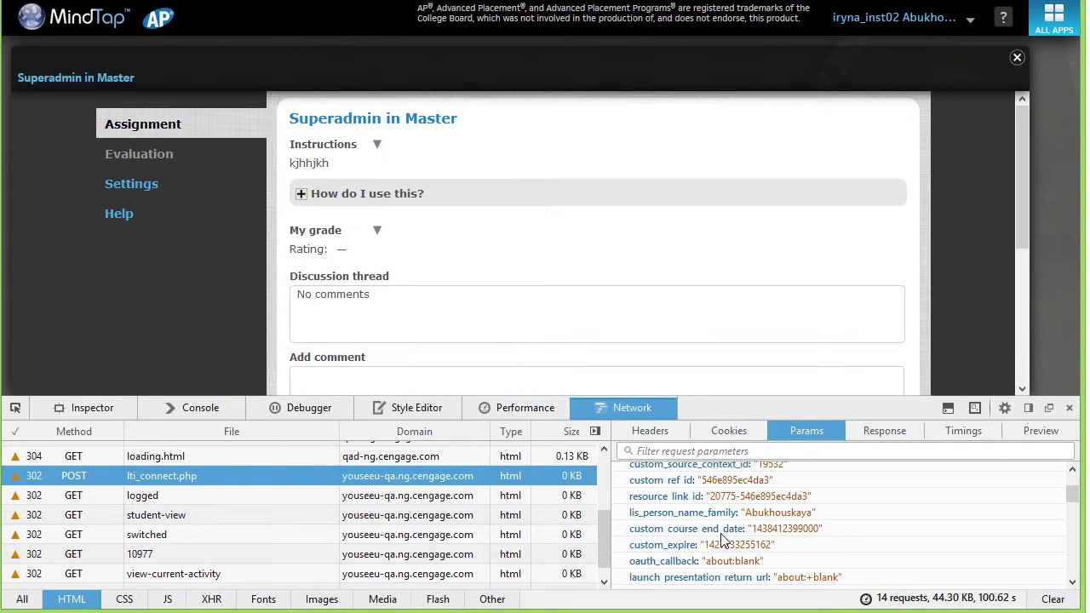
scroll(808, 535, "up", 3)
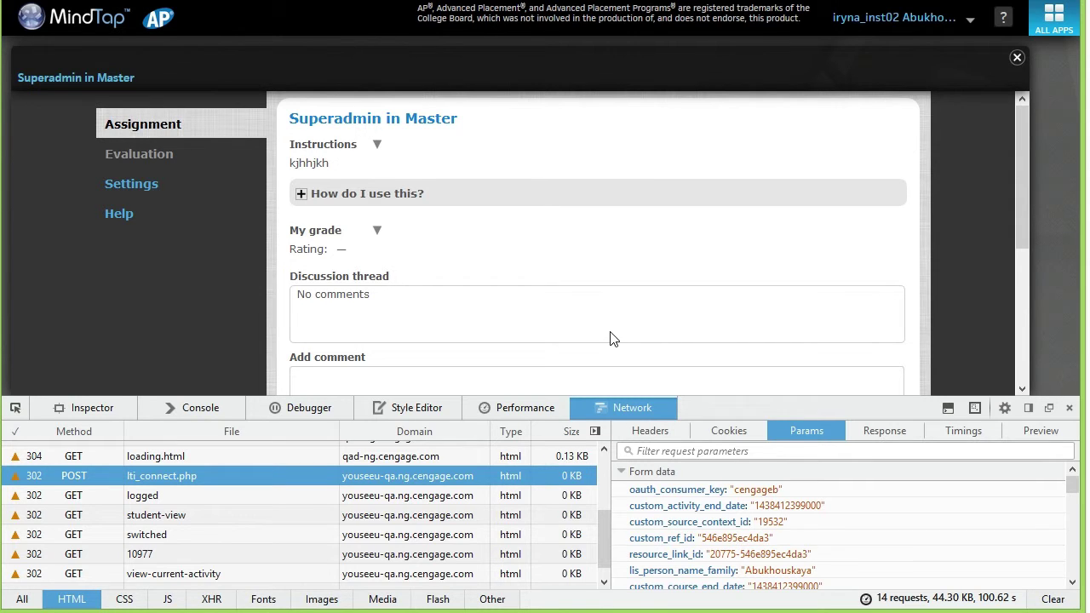
scroll(614, 339, "down", 1)
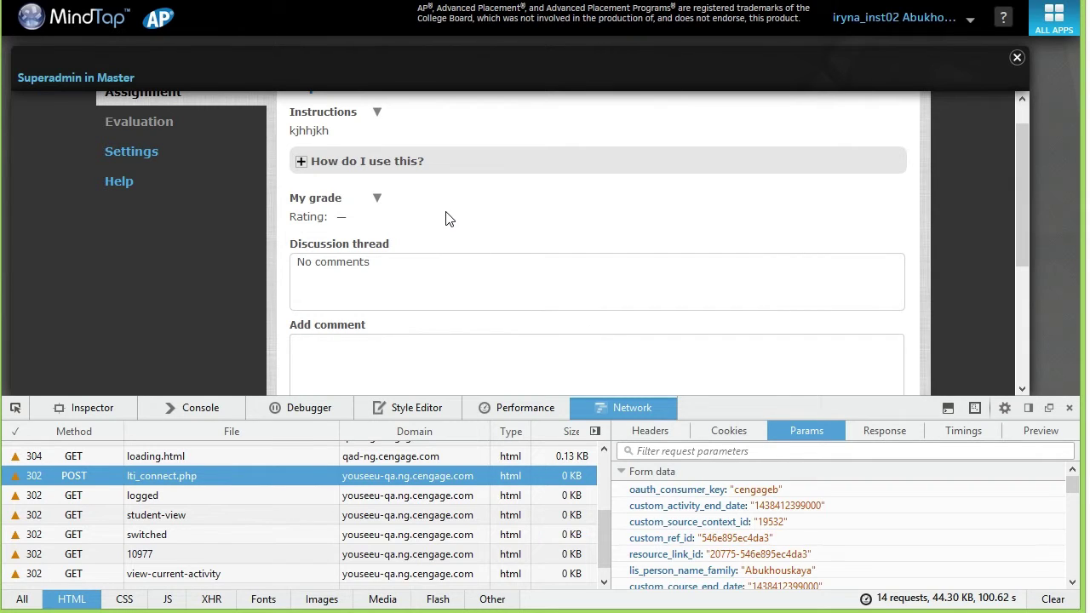